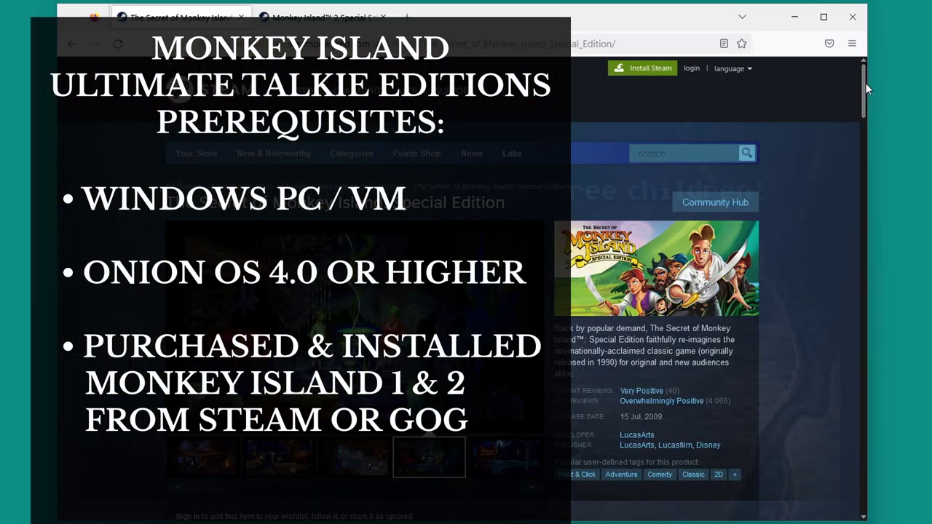
Browse the Steam store pages for The Secret of Monkey Island SE and Monkey Island 2 SE.
drag(866, 83, 861, 132)
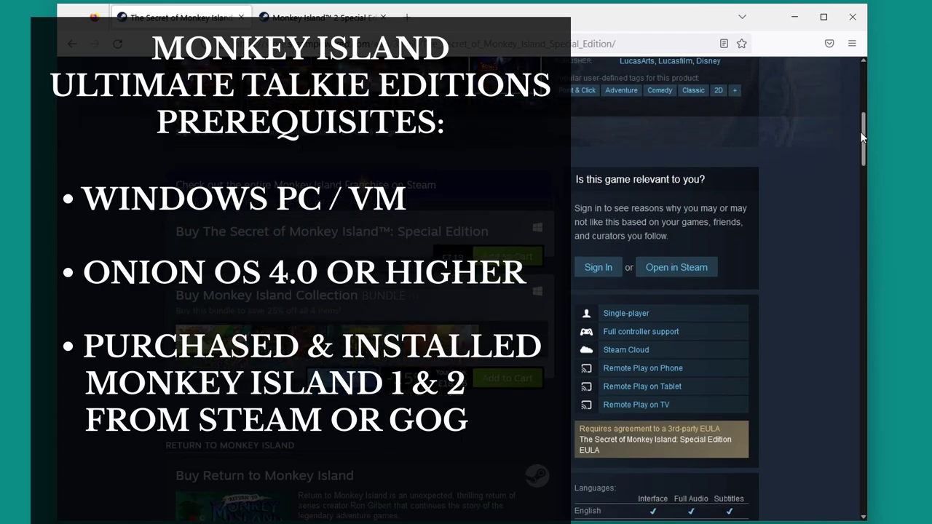
click(320, 17)
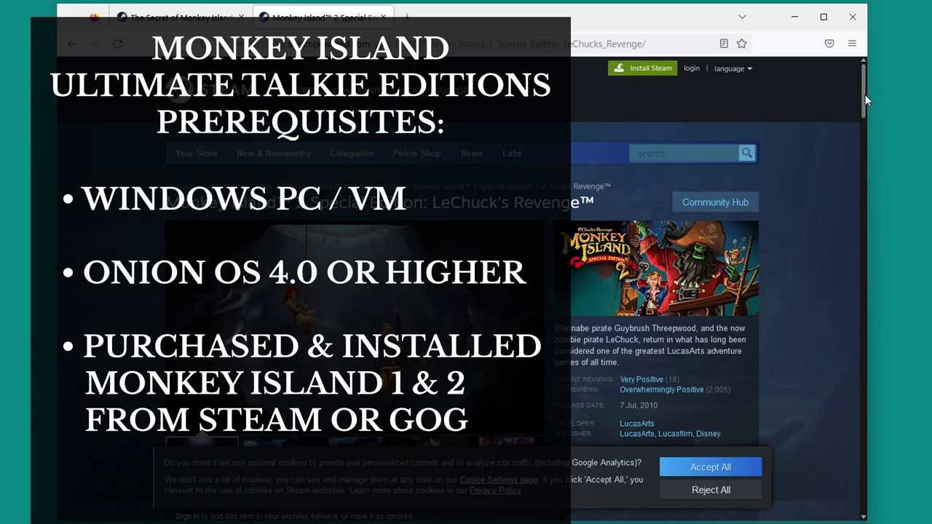
drag(866, 95, 853, 146)
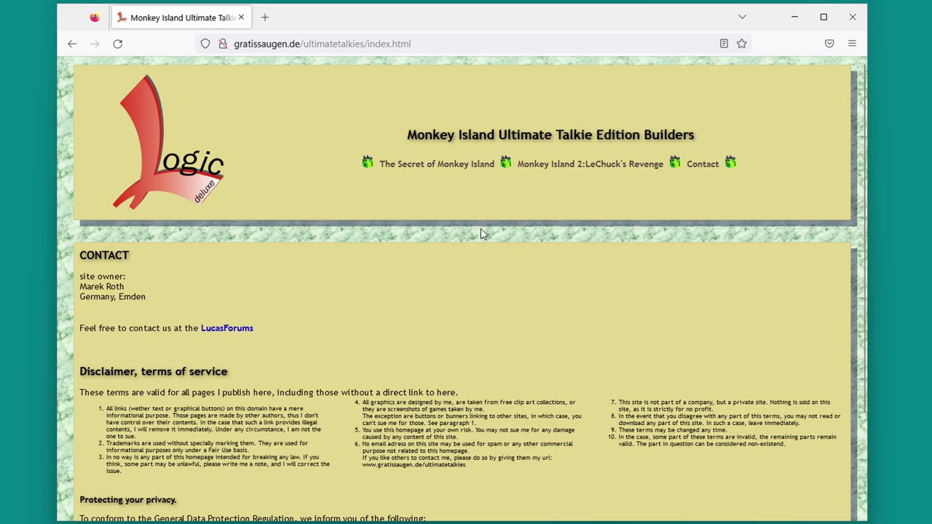
Download MI1_Ultimate_Talkie_Edition_1.02.zip and DirectXsdk2009.zip from The Secret of Monkey Island builder page.
click(445, 166)
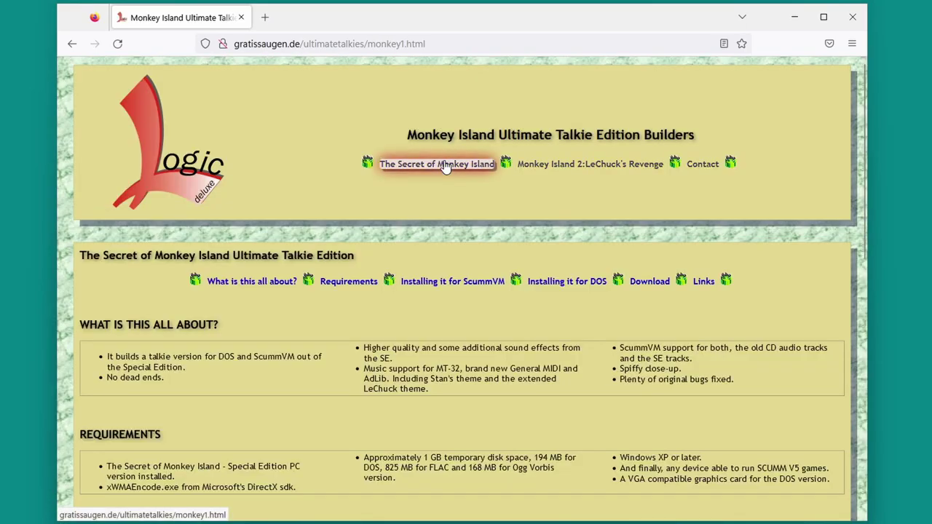
scroll(397, 250, down, 1)
scroll(398, 250, down, 7)
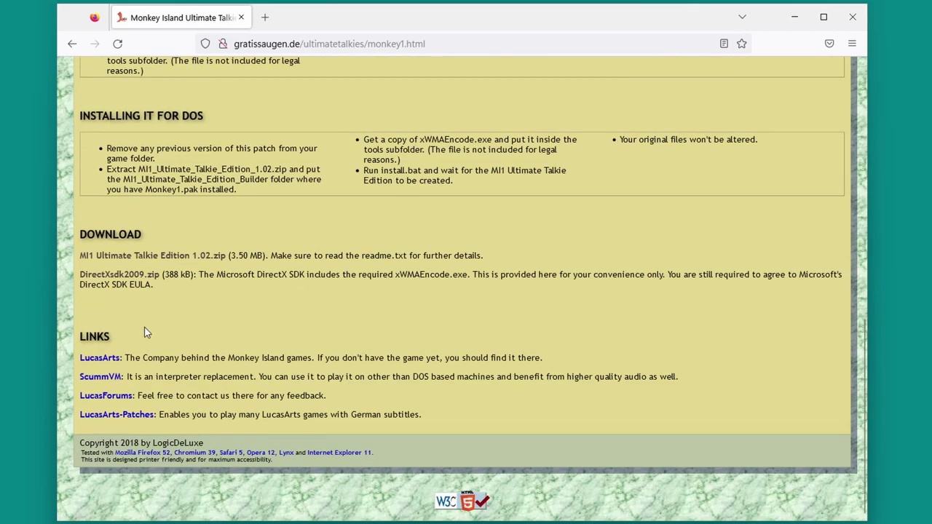
click(128, 261)
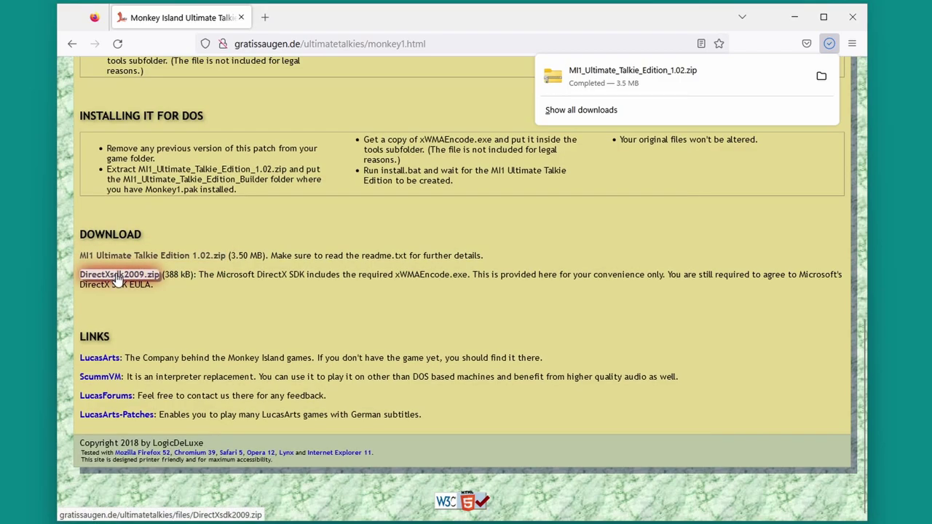
click(116, 280)
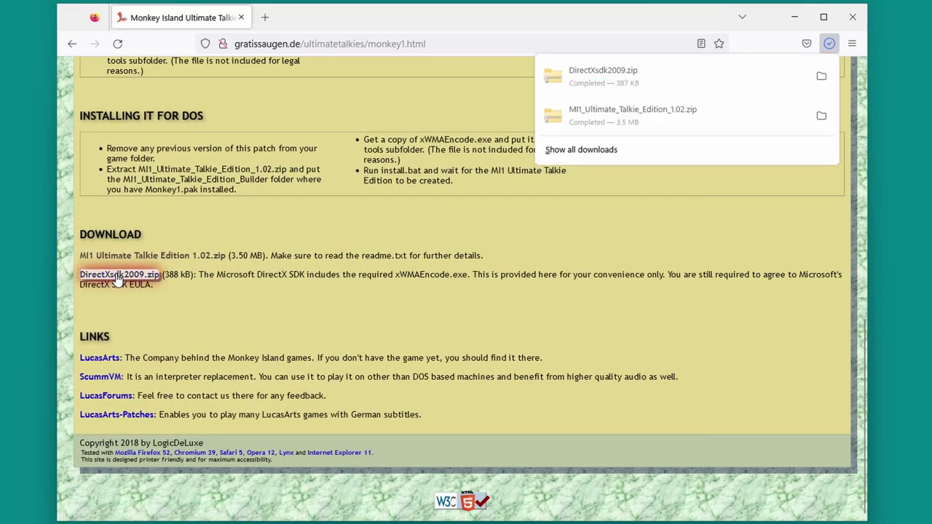
click(419, 351)
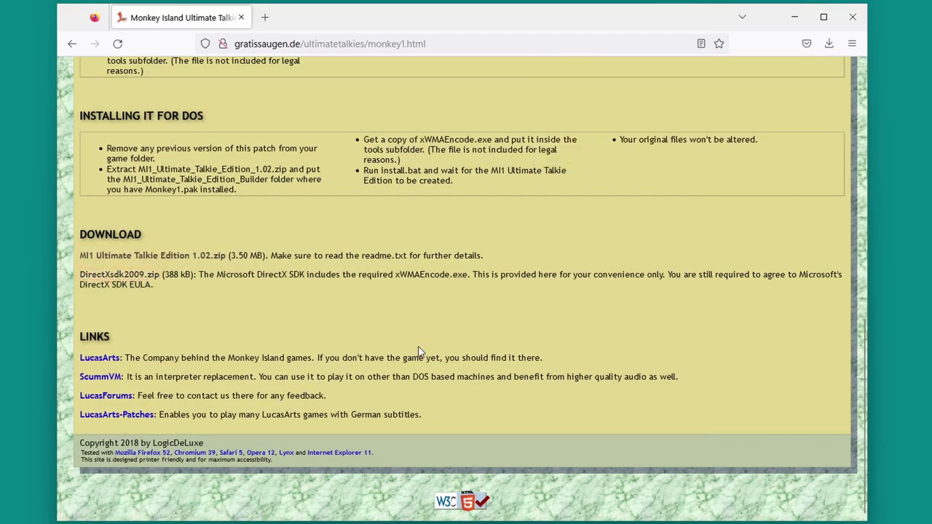
Download MI2_Ultimate_Talkie_Edition_Builder_0.2.zip from the Monkey Island 2 builder page.
scroll(418, 352, up, 15)
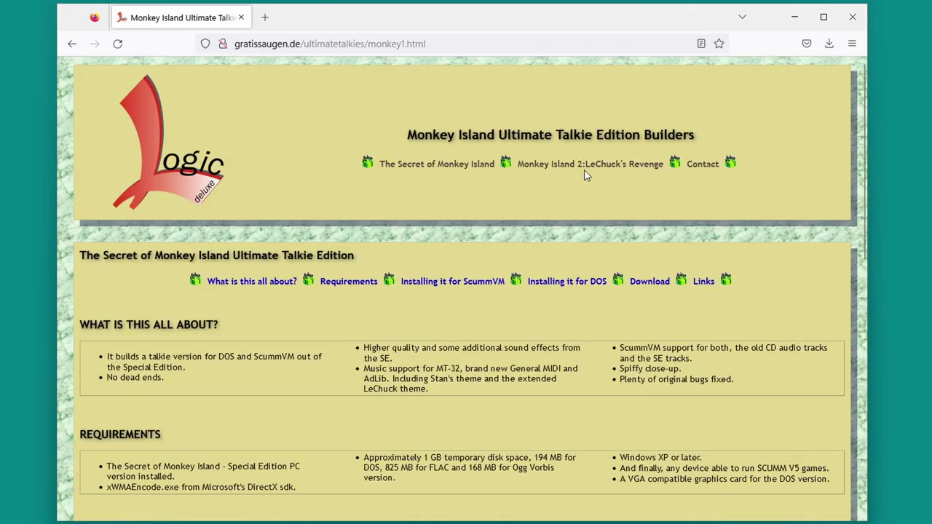
click(580, 167)
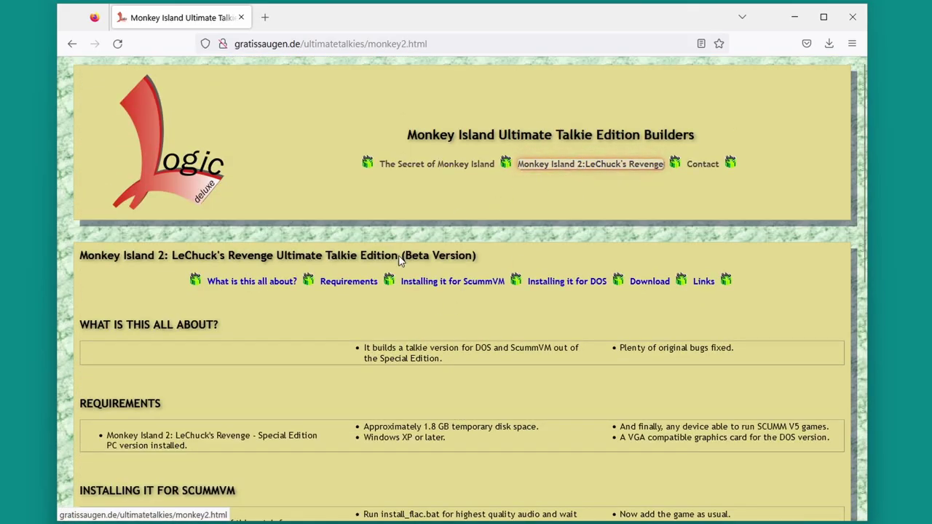
scroll(402, 268, down, 10)
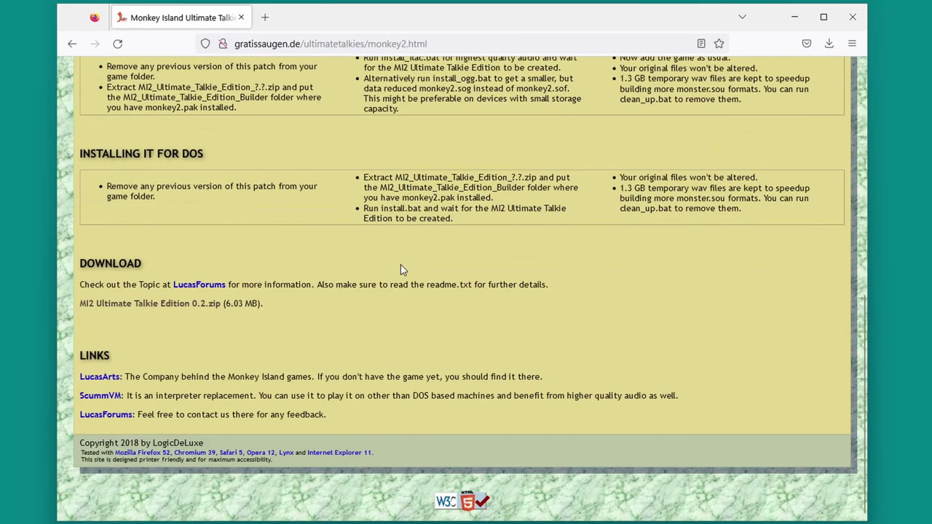
click(142, 306)
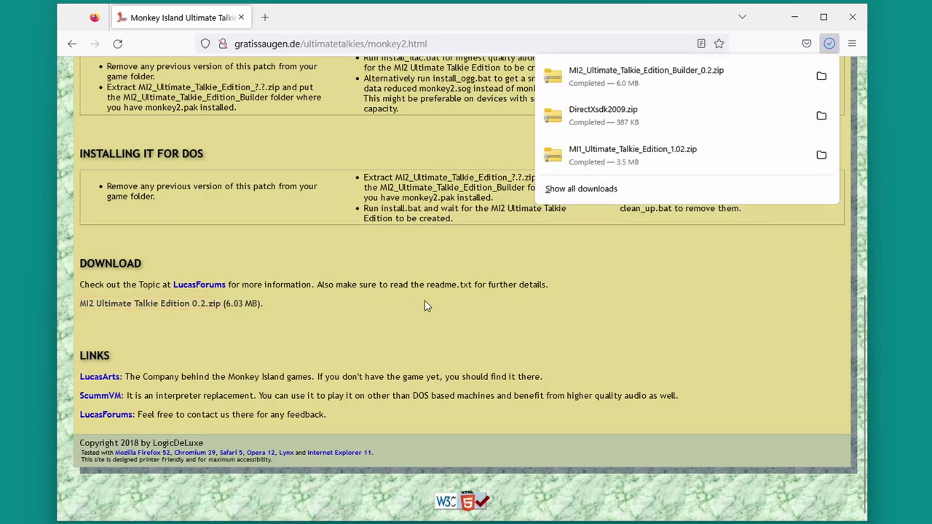
Copy the MI1 builder folder from the zip into The Secret of Monkey Island Special Edition folder.
click(595, 170)
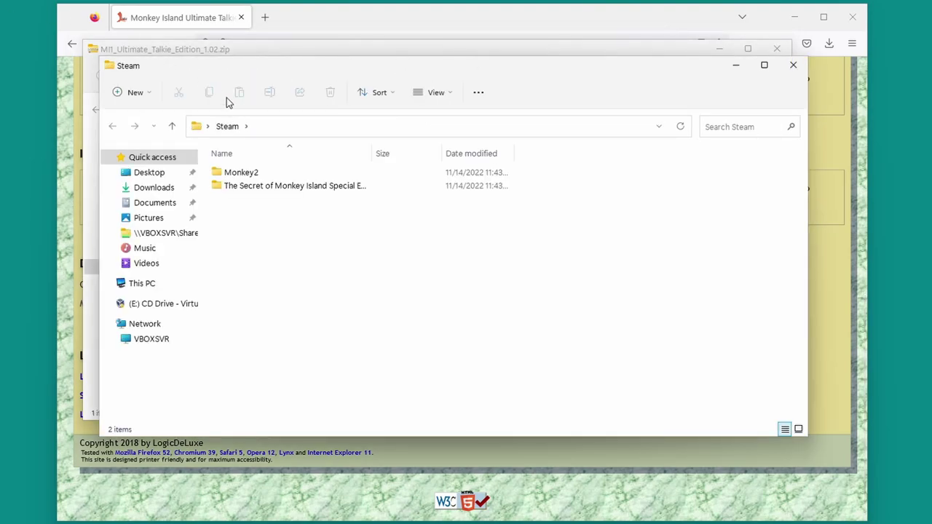
drag(263, 81, 566, 111)
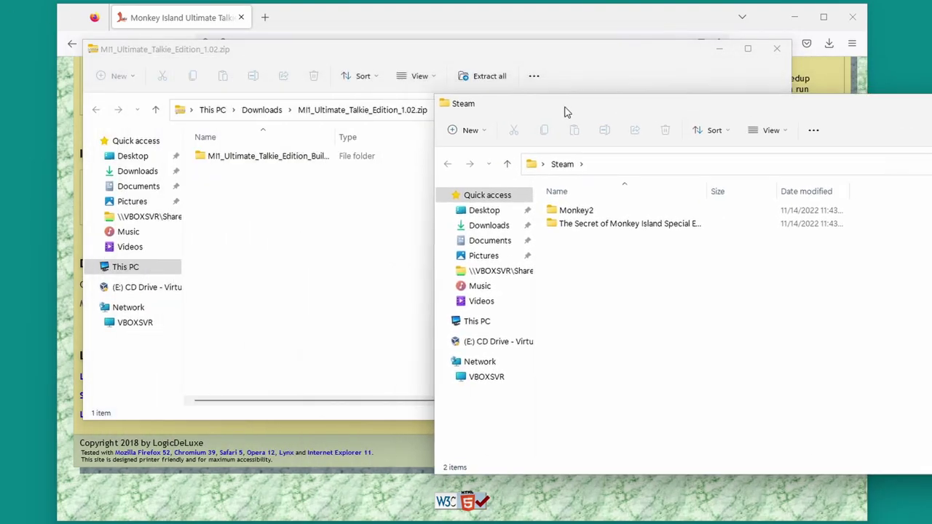
double_click(614, 224)
mouse_move(283, 157)
mouse_down()
mouse_move(580, 331)
mouse_move(611, 364)
mouse_up()
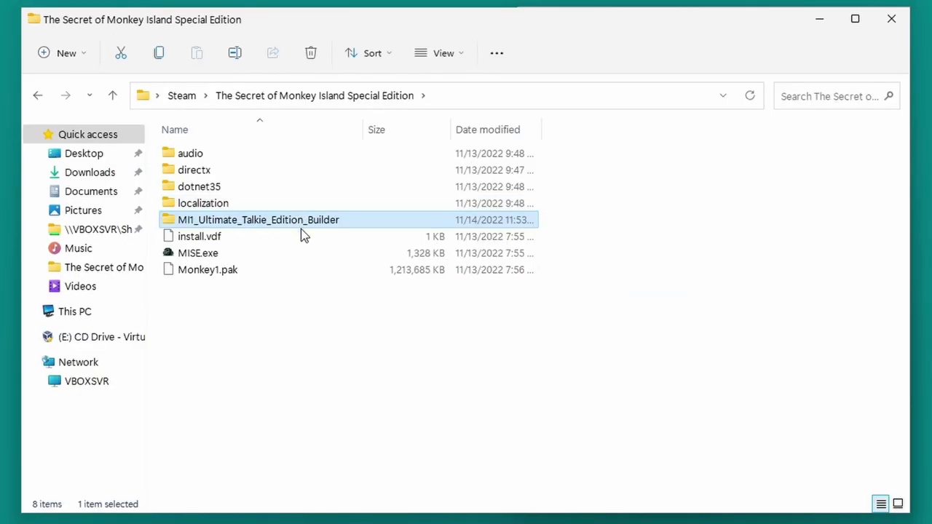
Copy xWMAEncode.exe from DirectXsdk2009.zip into the builder's tools folder.
double_click(300, 221)
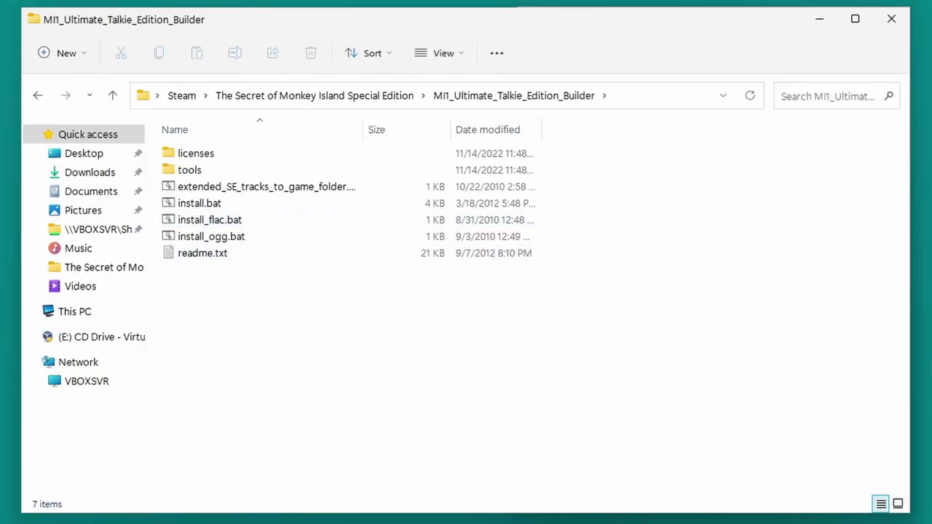
key(alt+Tab)
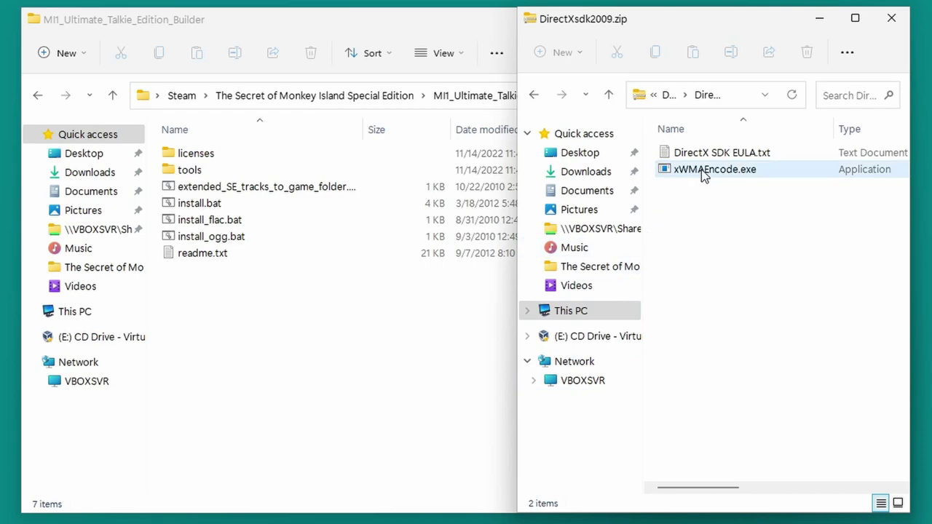
mouse_move(704, 175)
mouse_down()
mouse_move(551, 223)
mouse_move(192, 175)
mouse_up()
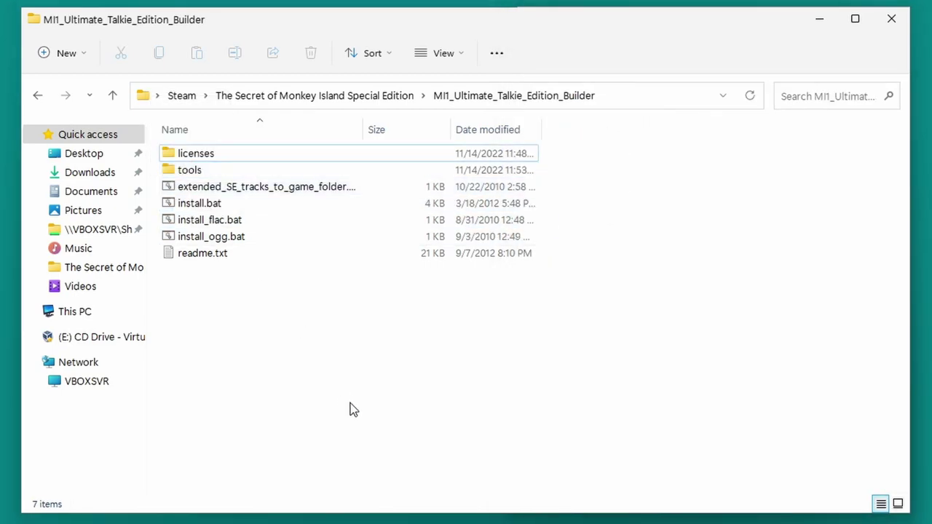
Run install_flac.bat to build the MI1 talkie edition, then close the finished console.
double_click(207, 224)
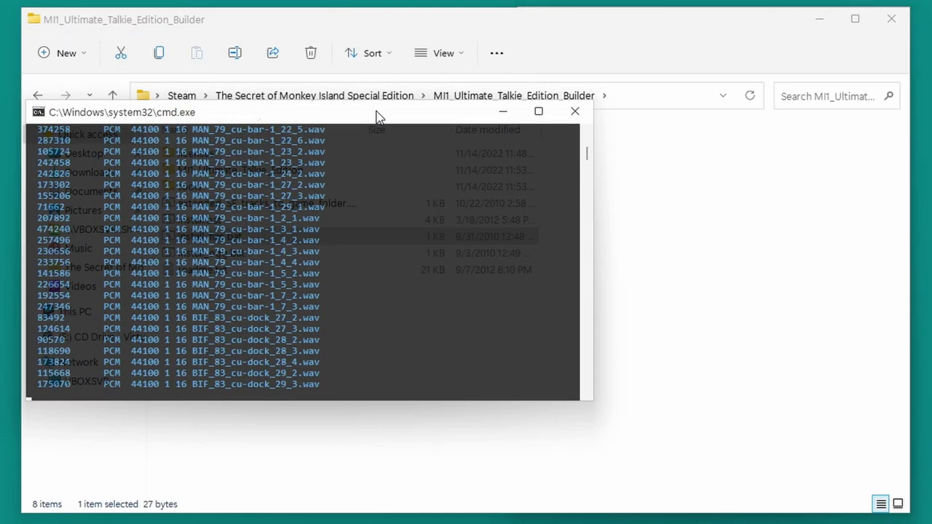
drag(378, 118, 532, 121)
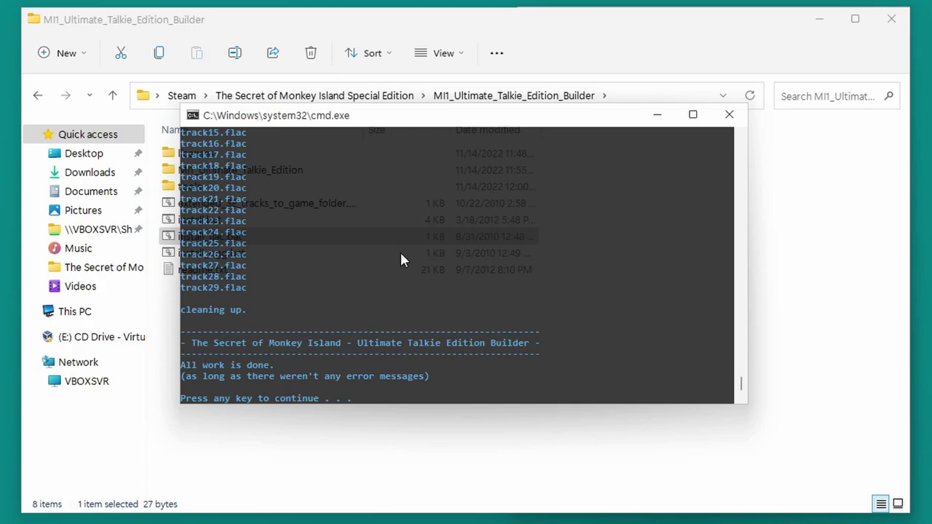
key(Return)
Inspect the new MI1_Ultimate_Talkie_Edition folder, then return to the builder folder's contents.
click(291, 306)
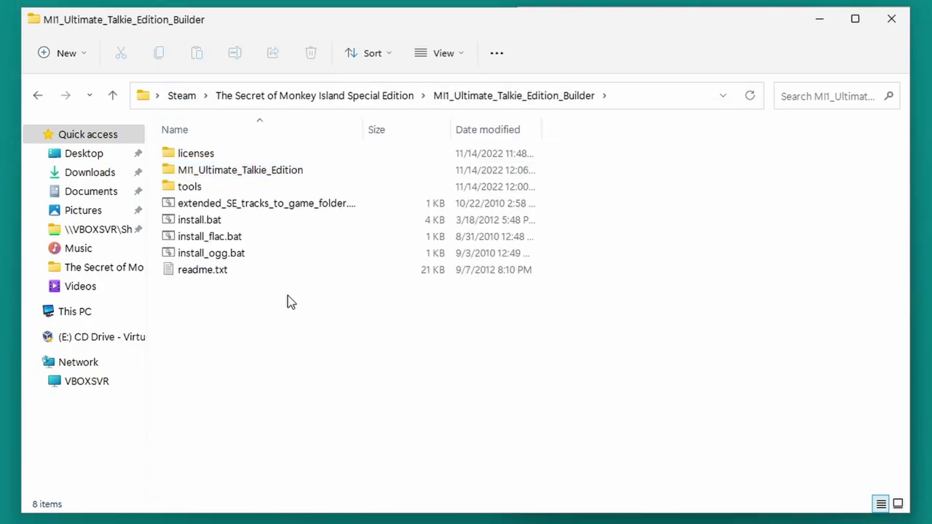
double_click(269, 172)
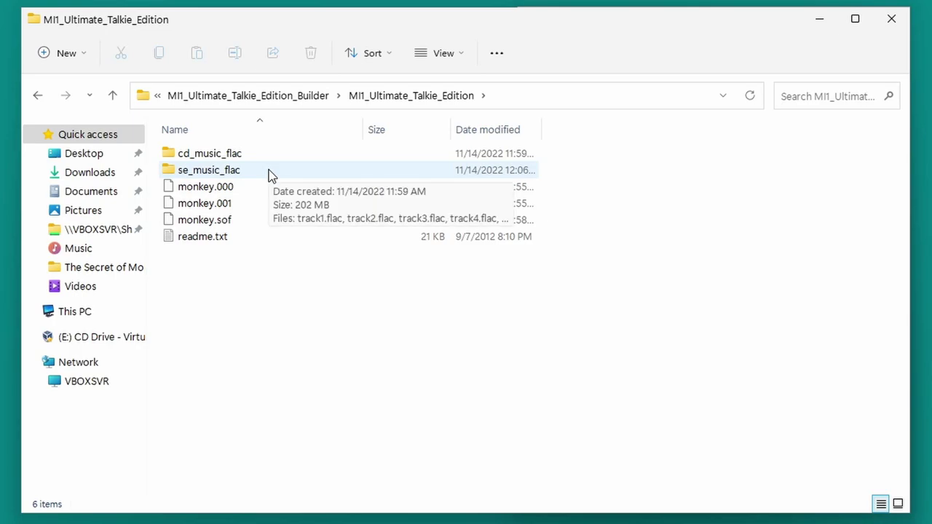
click(296, 96)
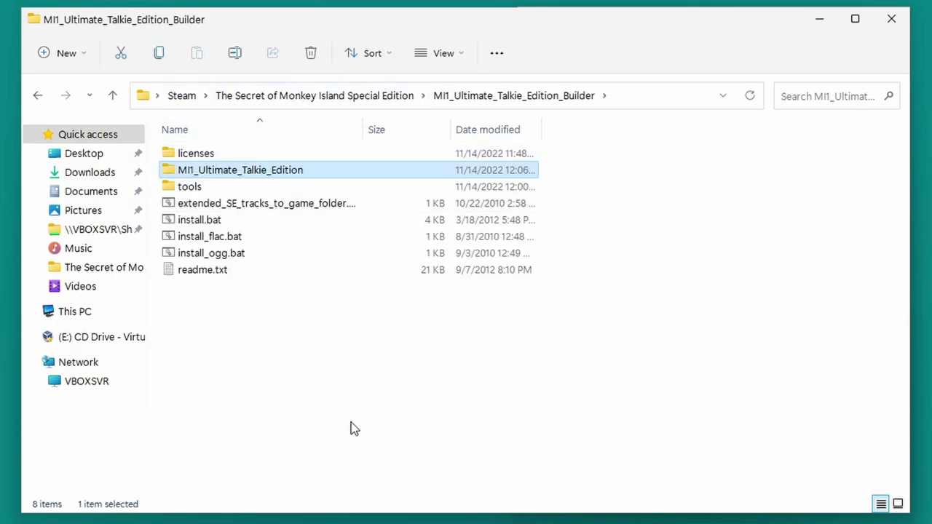
click(306, 419)
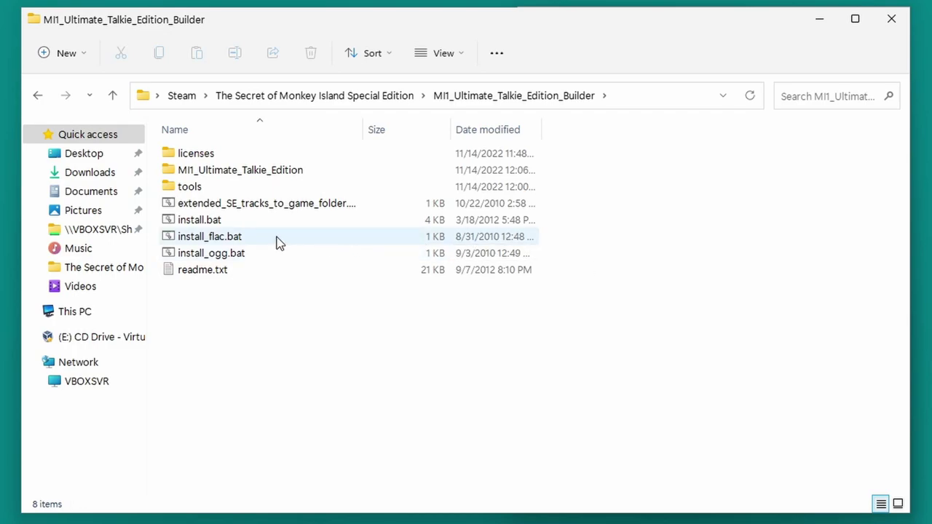
click(244, 262)
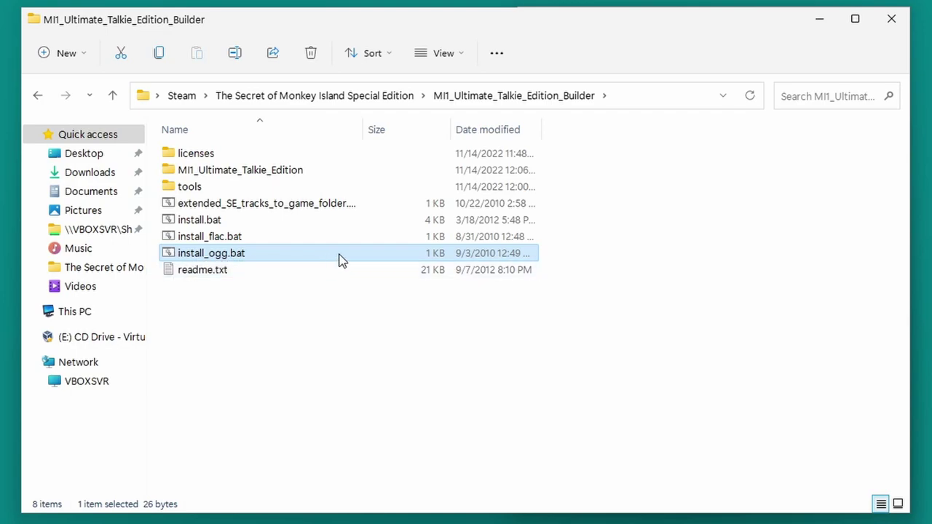
click(587, 239)
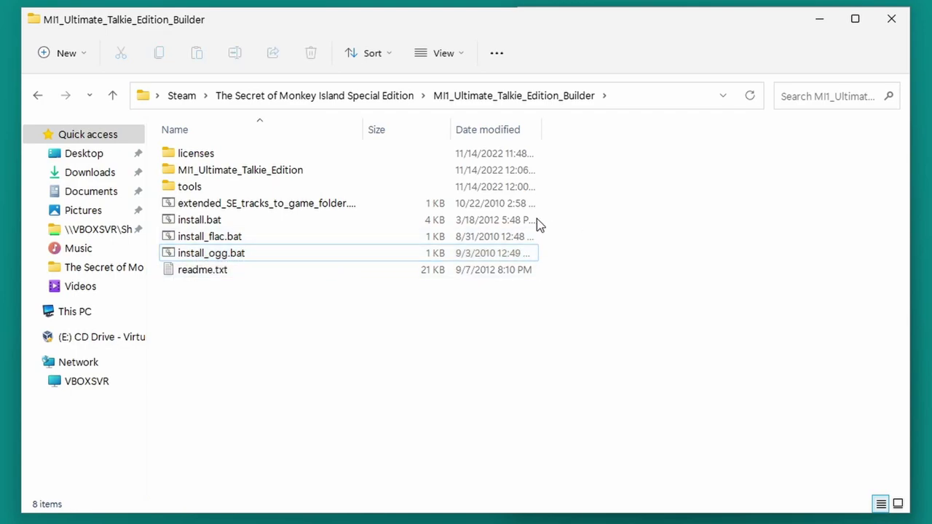
Move all 30 se_music_flac tracks up into the MI1_Ultimate_Talkie_Edition folder.
double_click(249, 172)
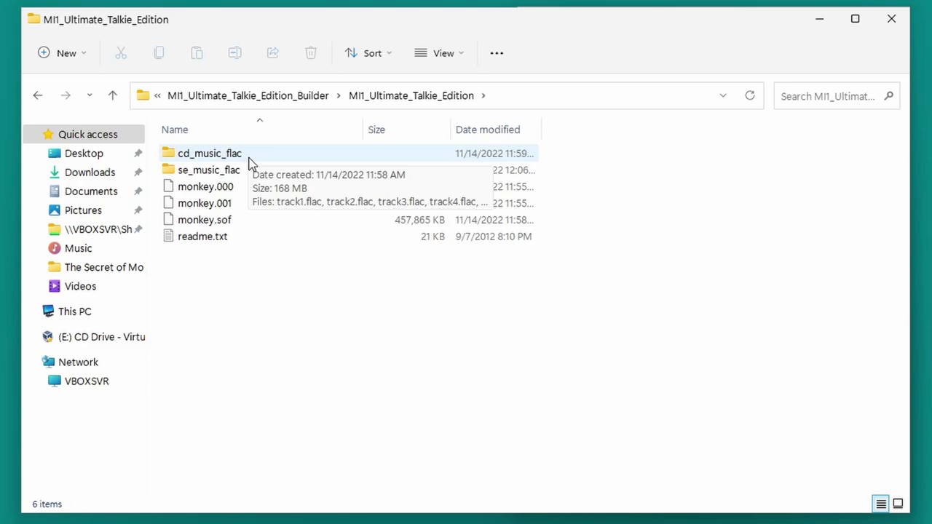
double_click(249, 162)
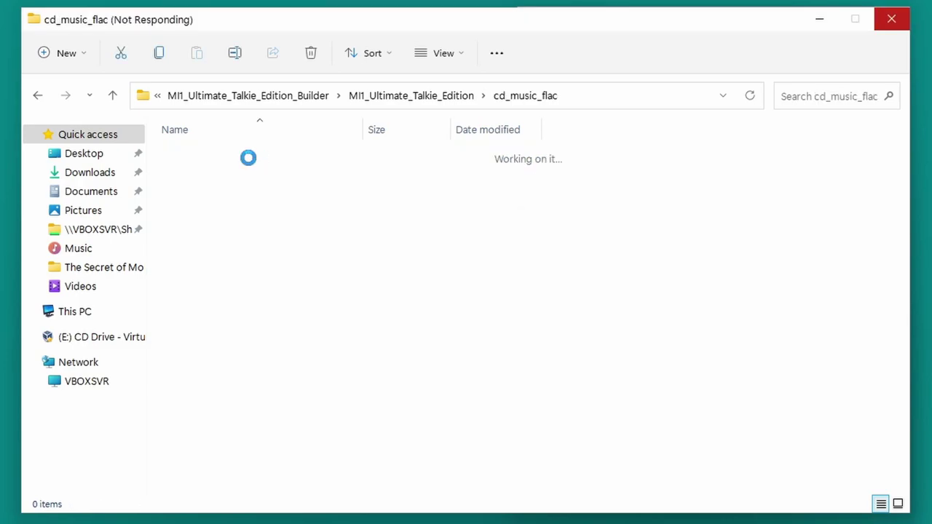
click(364, 102)
double_click(265, 172)
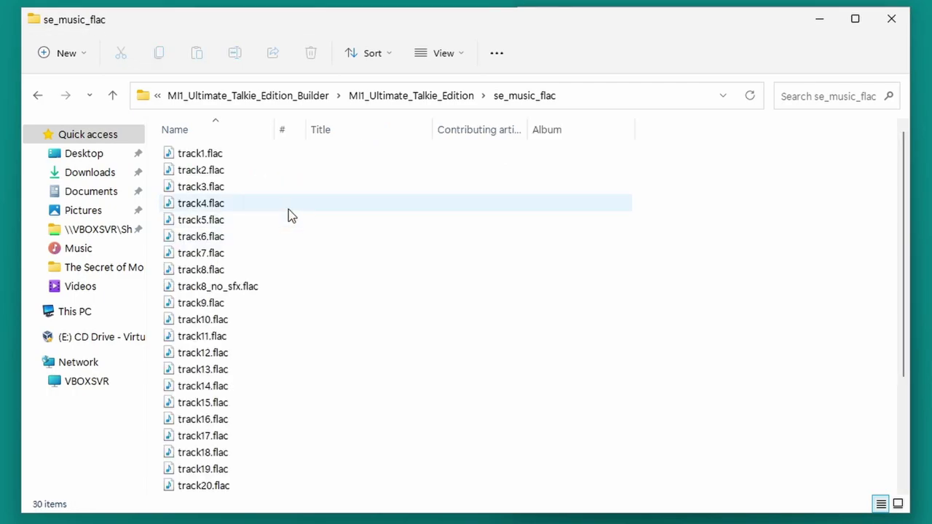
click(288, 208)
mouse_move(699, 169)
mouse_down()
mouse_move(346, 502)
mouse_move(172, 442)
mouse_move(232, 396)
mouse_up()
mouse_move(204, 149)
mouse_down()
mouse_move(329, 149)
mouse_move(398, 104)
mouse_up()
click(398, 98)
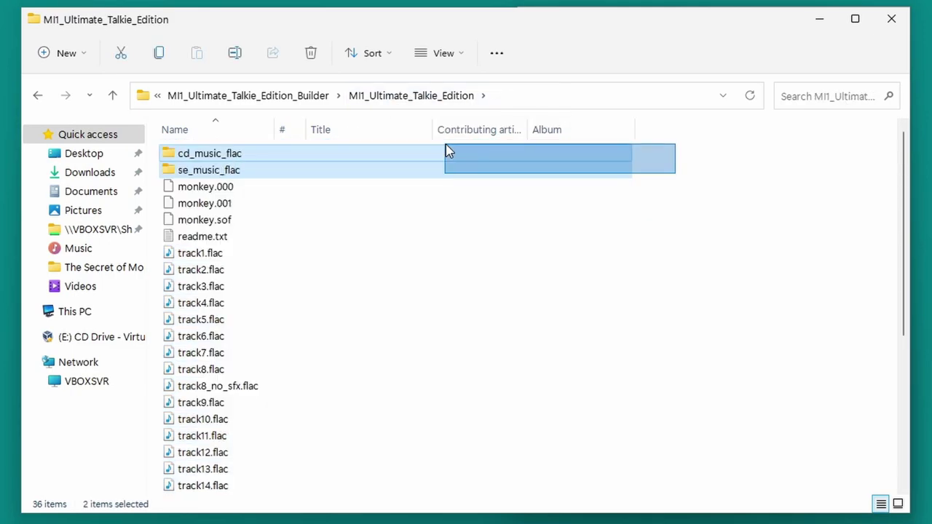
Delete the two emptied music folders and return to the builder folder.
right_click(296, 172)
click(336, 494)
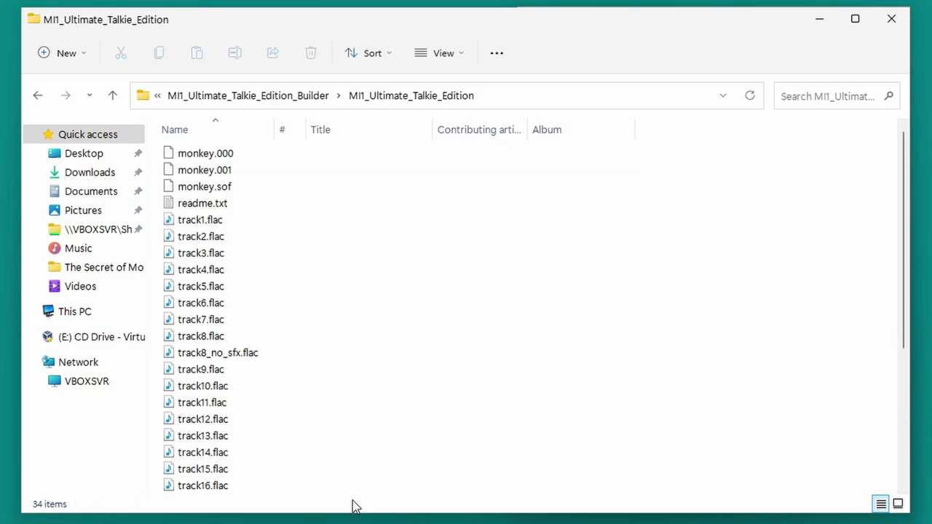
click(271, 100)
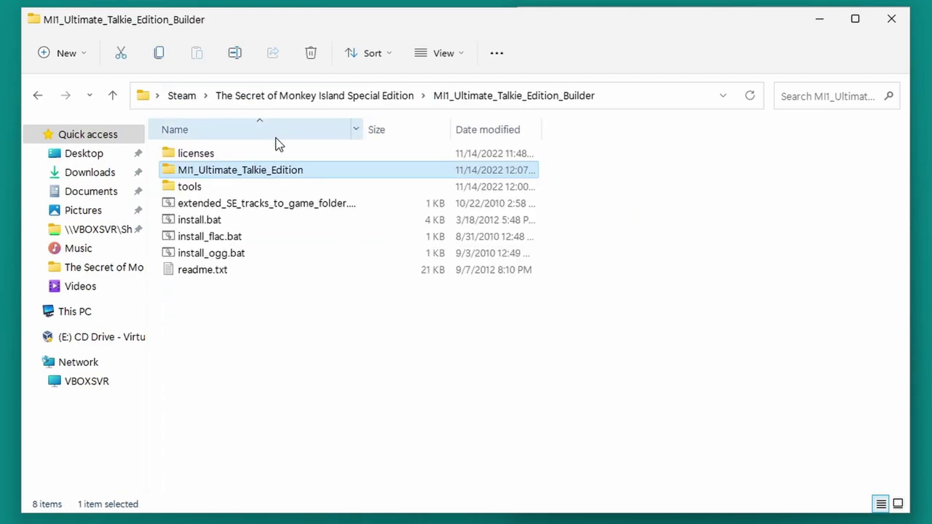
Rename MI1_Ultimate_Talkie_Edition to 'The Secret of Monkey Island'.
click(248, 171)
text(The Secret of)
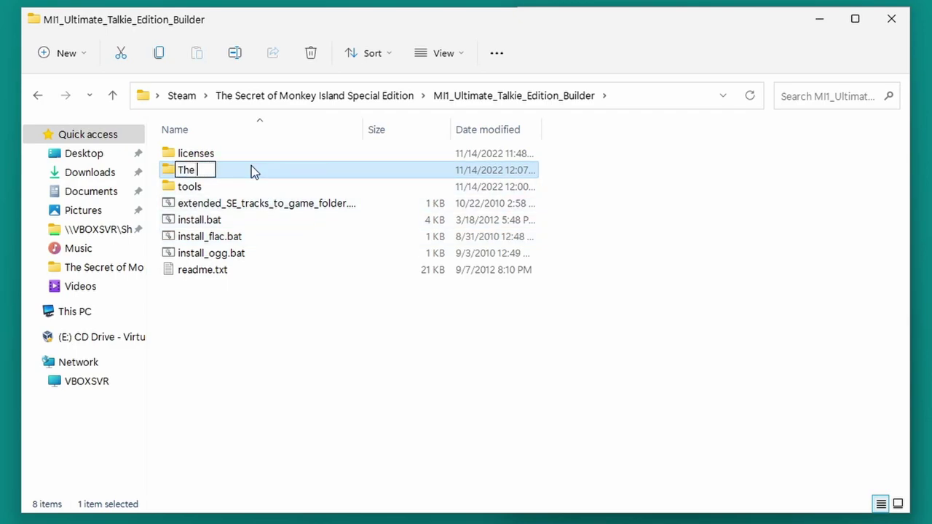
text( Monkey)
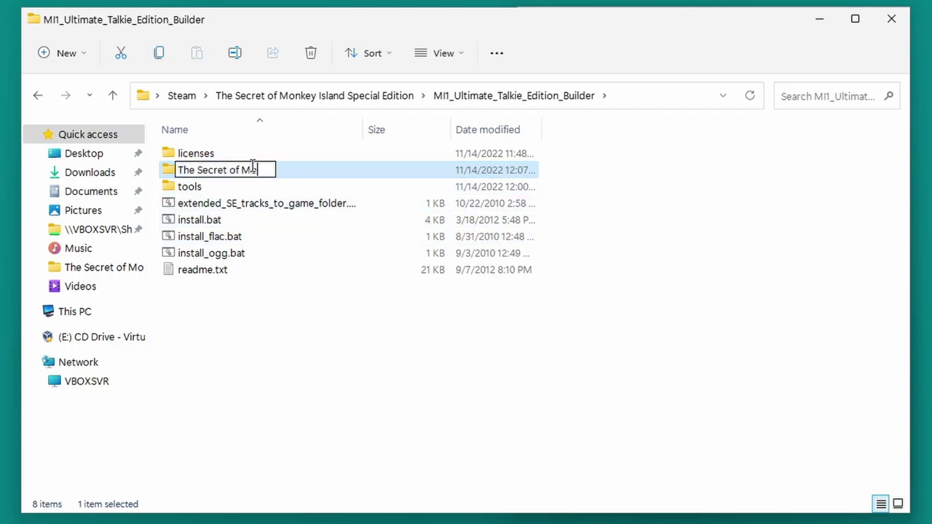
key(BackSpace)
key(BackSpace)
key(BackSpace)
text(key Island)
key(Return)
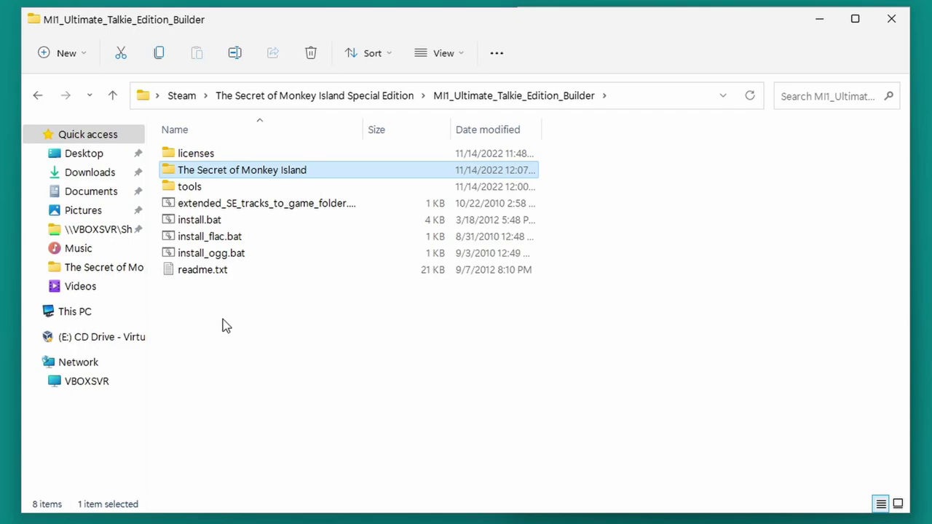
Copy the MI2_Ultimate_Talkie_Edition_Builder folder into Steam's Monkey2 folder.
key(alt+Left)
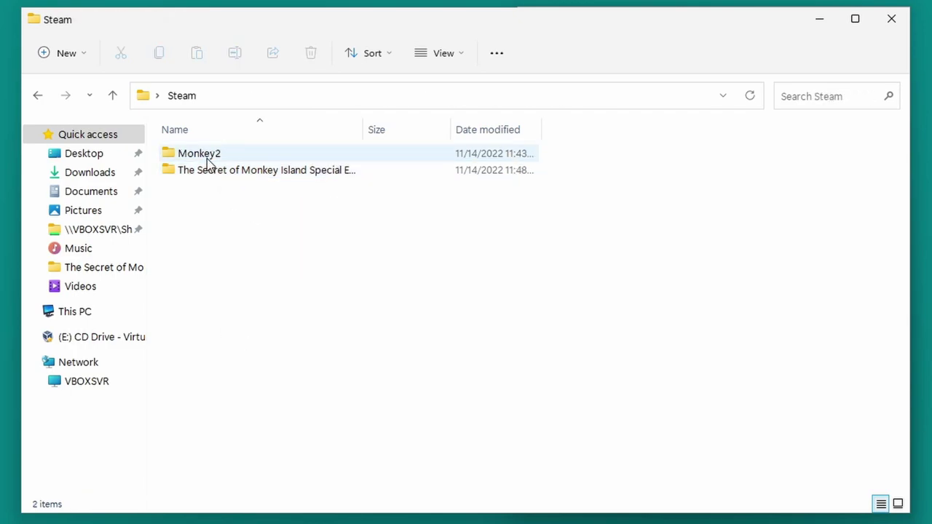
double_click(208, 160)
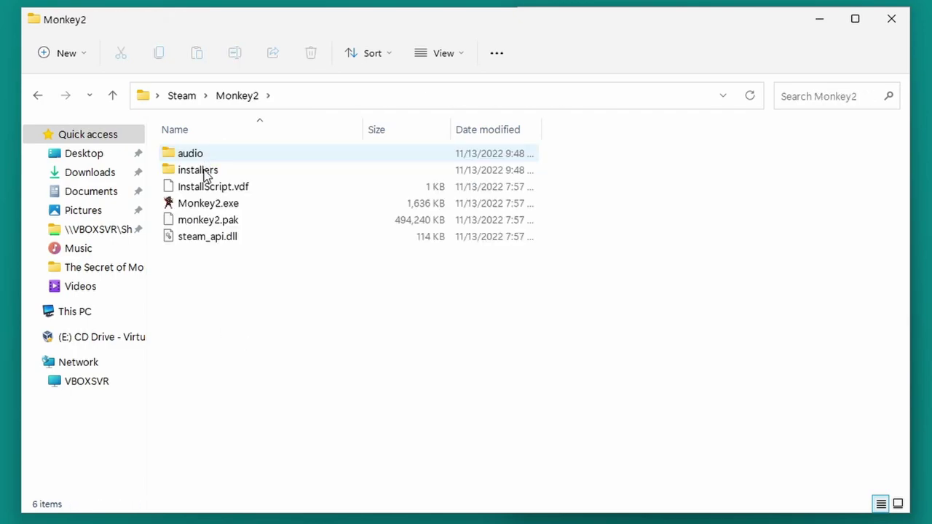
drag(736, 152, 306, 334)
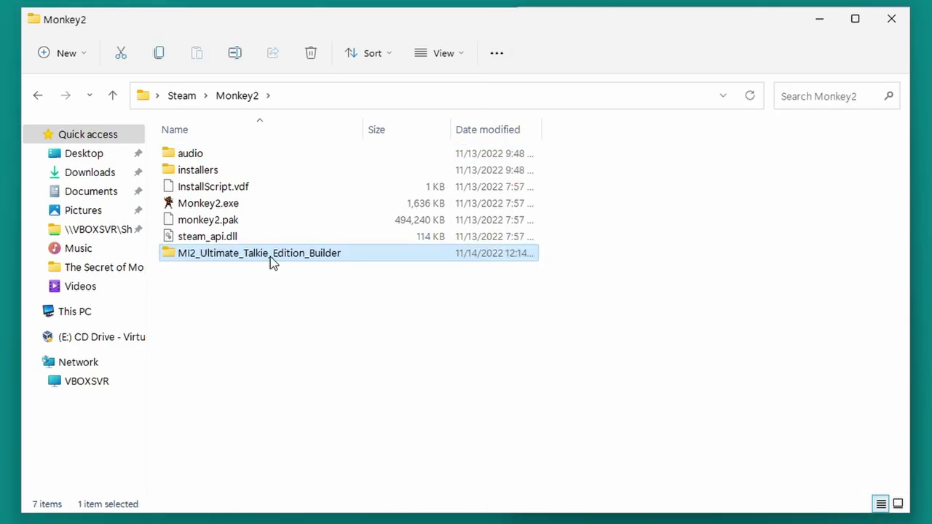
Build the MI2 talkie edition with install_flac.bat and close the finished installer window.
double_click(271, 255)
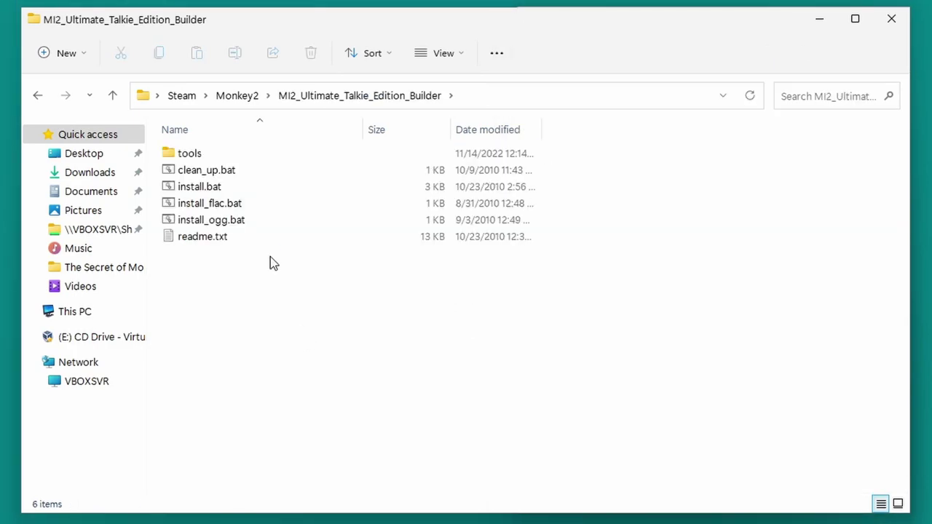
double_click(208, 204)
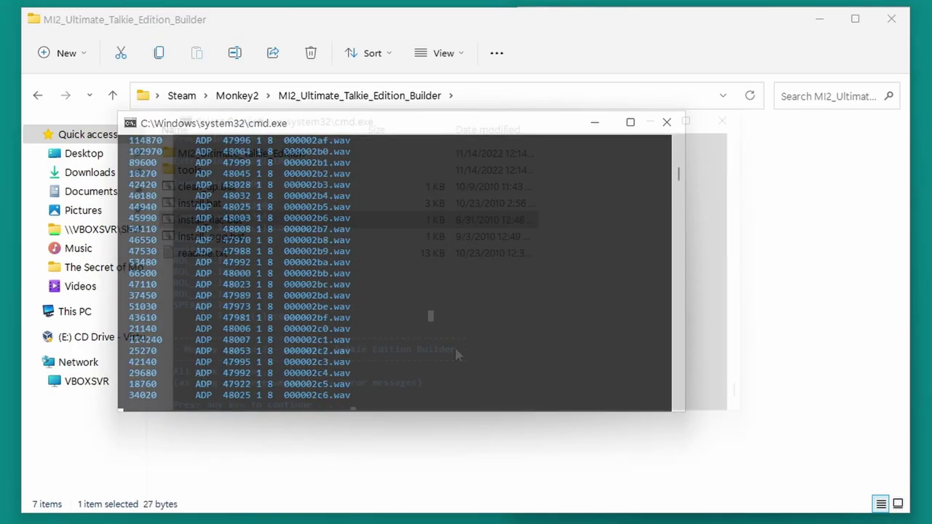
click(460, 349)
key(Escape)
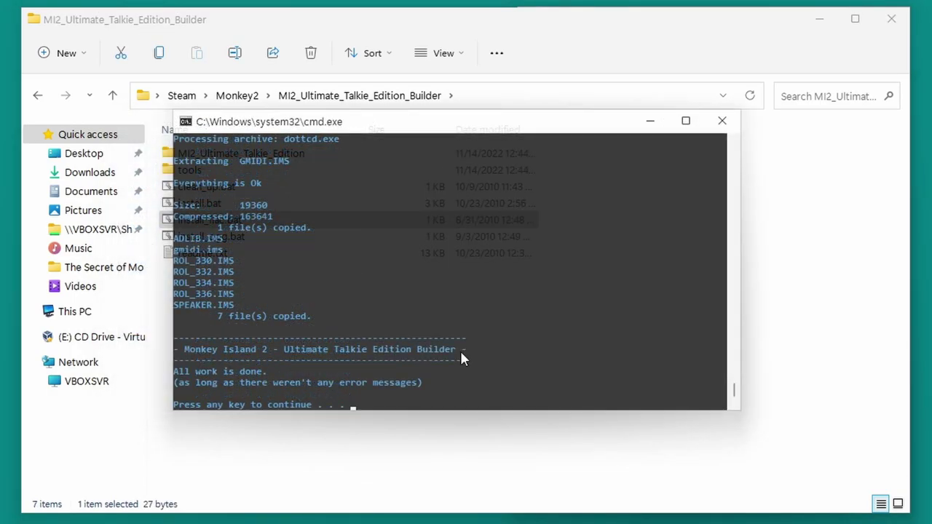
key(Return)
Rename MI2_Ultimate_Talkie_Edition to 'Monkey Island 2 LeChucks Revenge'.
click(271, 154)
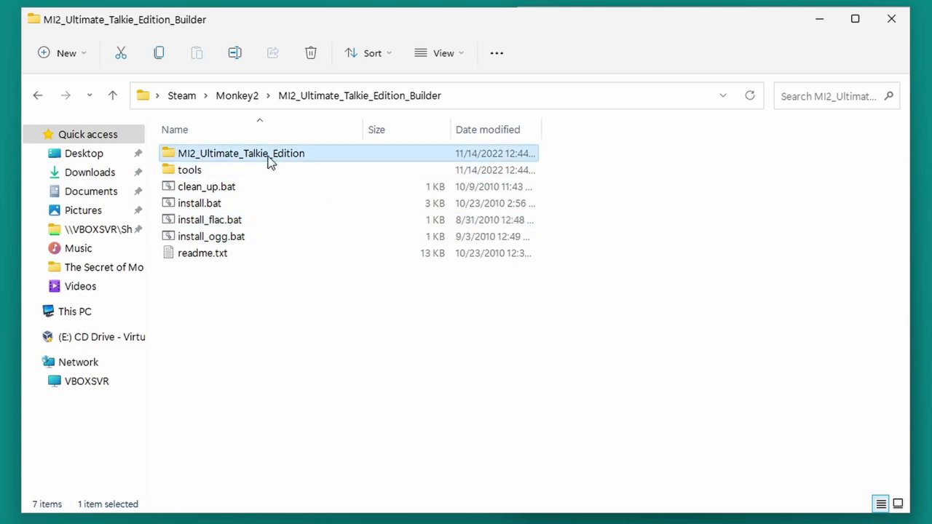
key(F2)
text(Monkey Island 2 LeChucks Revenge)
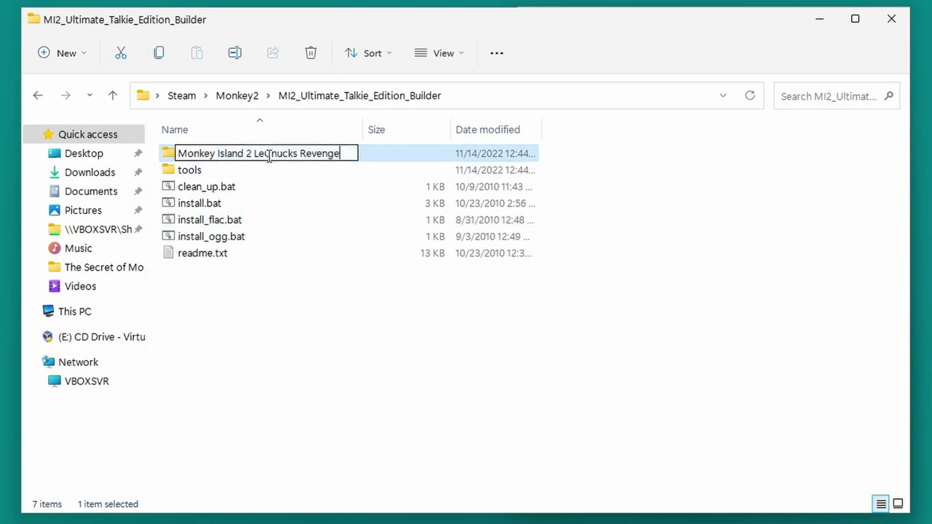
key(Return)
Run clean_up.bat in the MI2 builder folder.
click(340, 340)
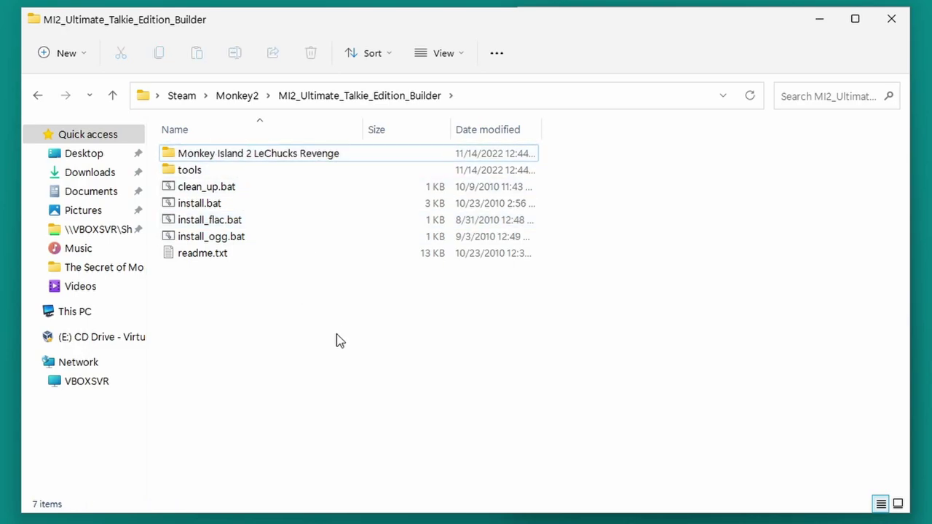
click(216, 189)
double_click(216, 194)
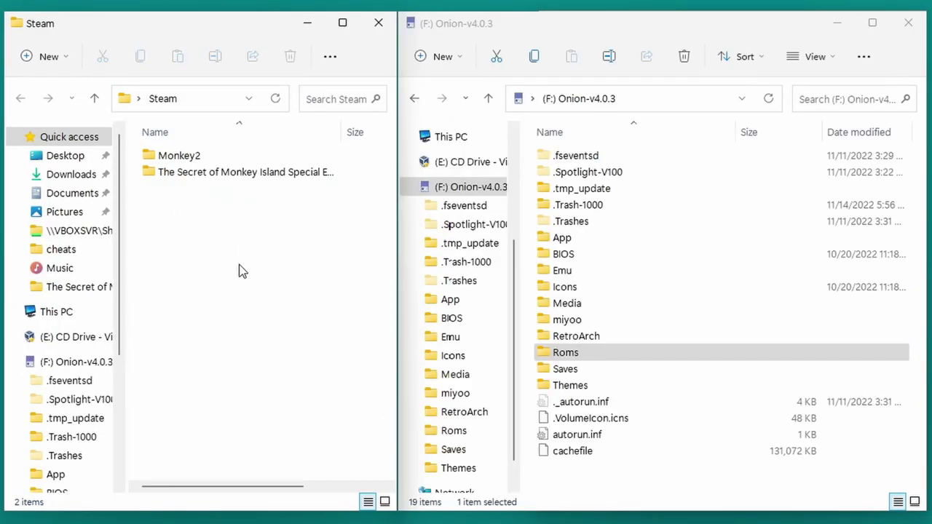
Copy the Monkey Island 2 LeChucks Revenge folder into the SD card's Roms/SCUMMVM folder.
click(590, 366)
click(592, 356)
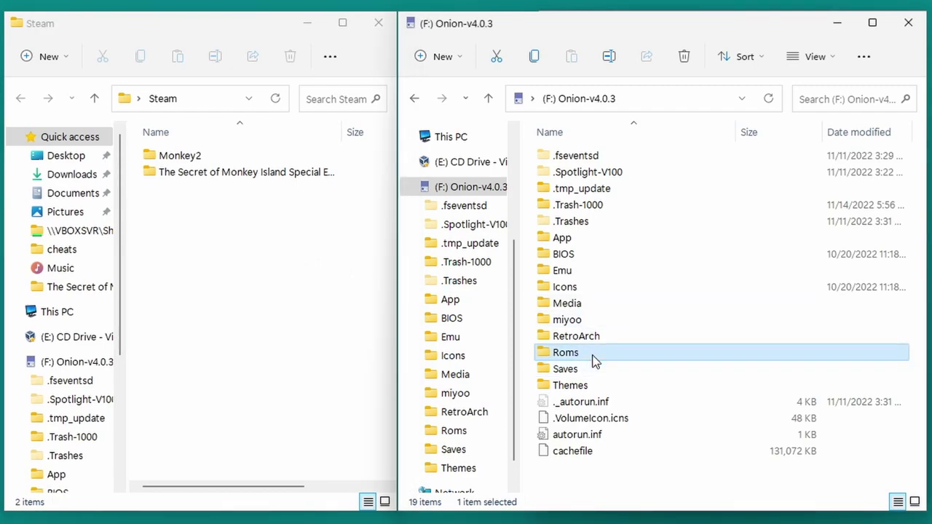
double_click(593, 356)
double_click(583, 437)
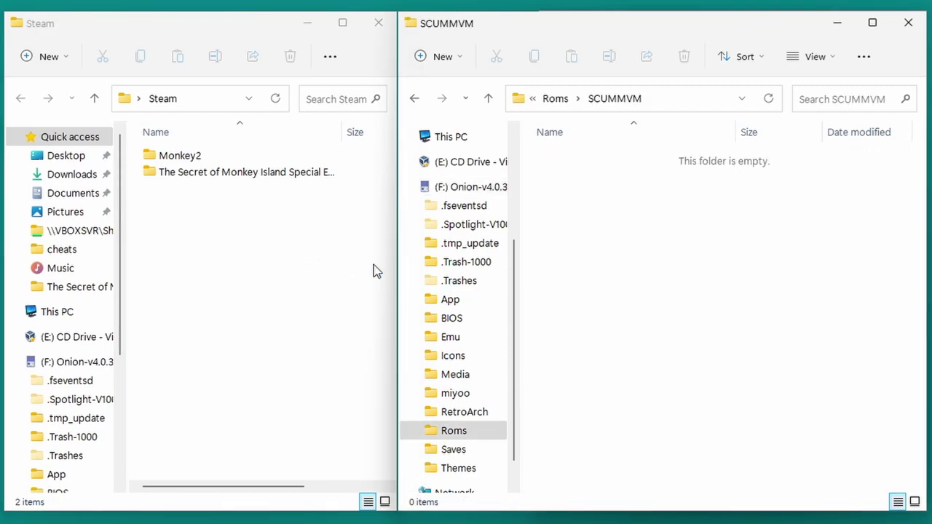
double_click(175, 156)
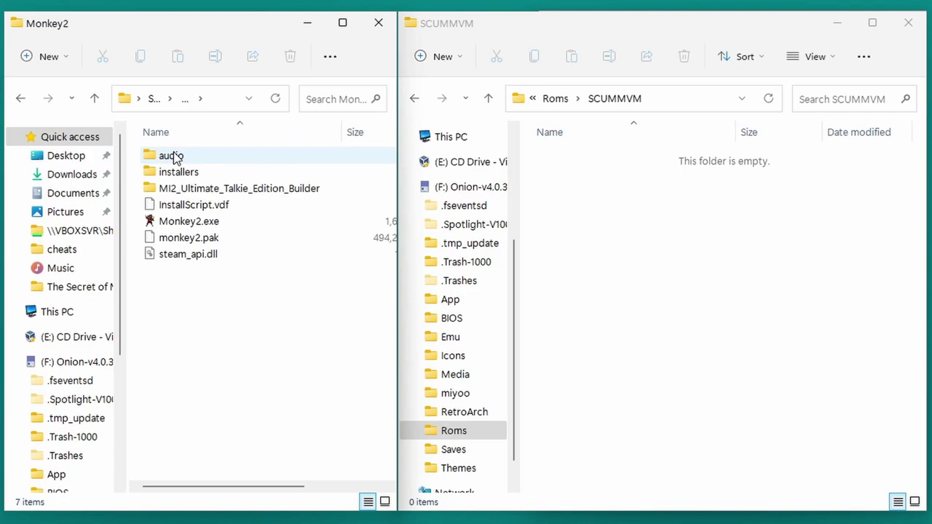
double_click(203, 188)
drag(188, 155, 641, 231)
Copy The Secret of Monkey Island folder from the MI1 builder into SCUMMVM.
click(154, 99)
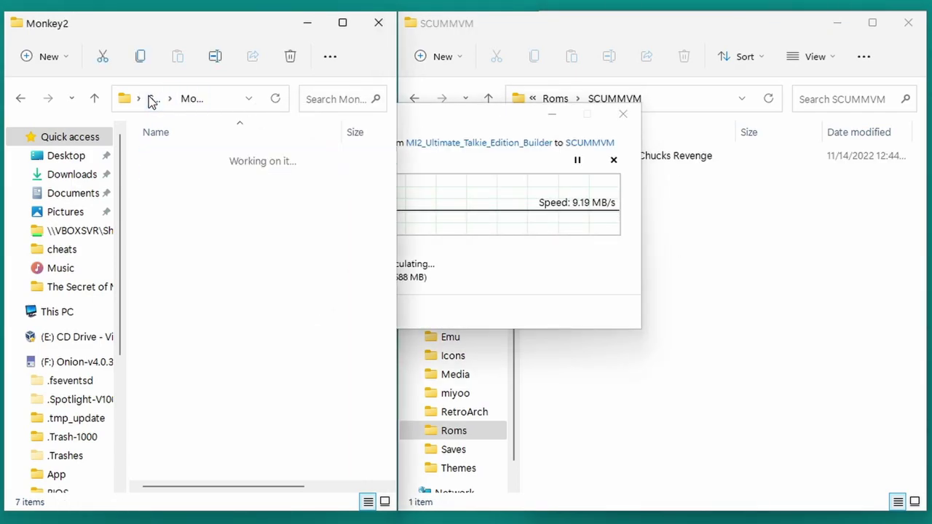
click(161, 99)
double_click(205, 176)
double_click(204, 221)
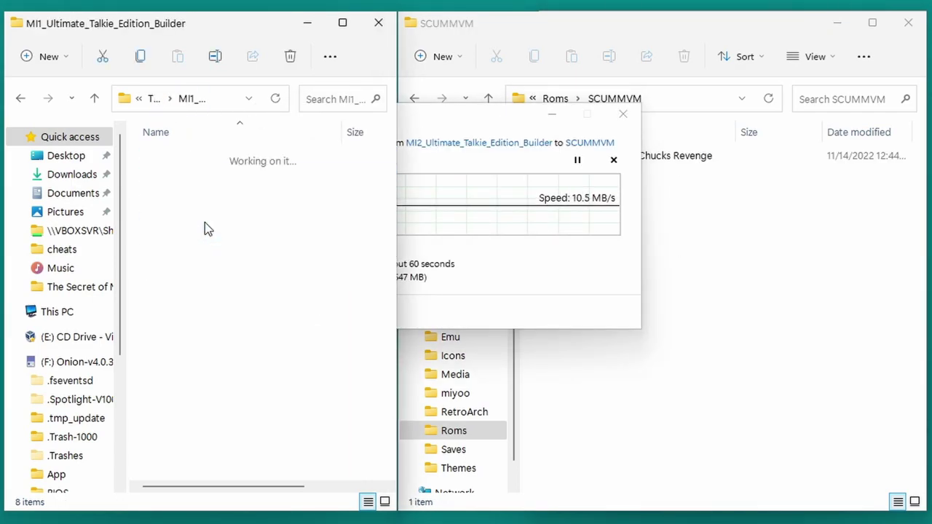
drag(183, 173, 716, 326)
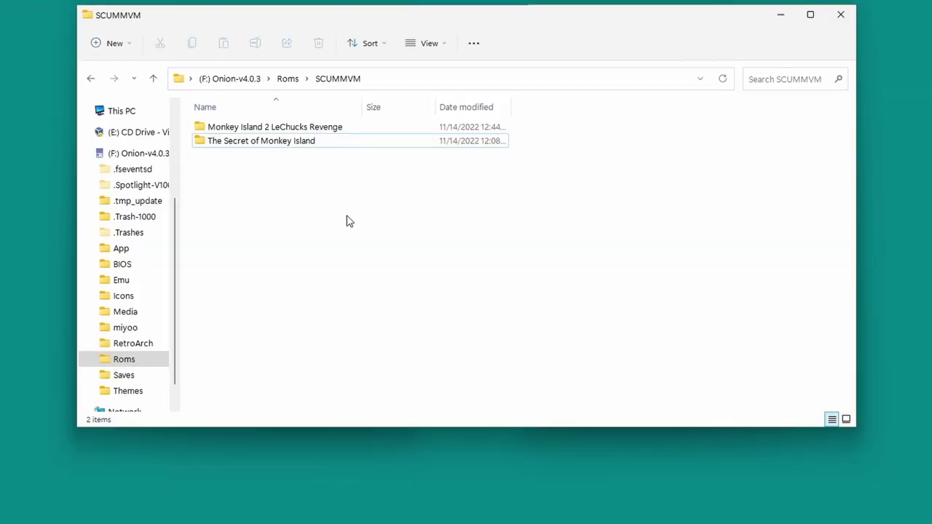
Create a new file named 'The Secret of Monkey Island.scummvm' in SCUMMVM, accepting the extension change.
right_click(348, 221)
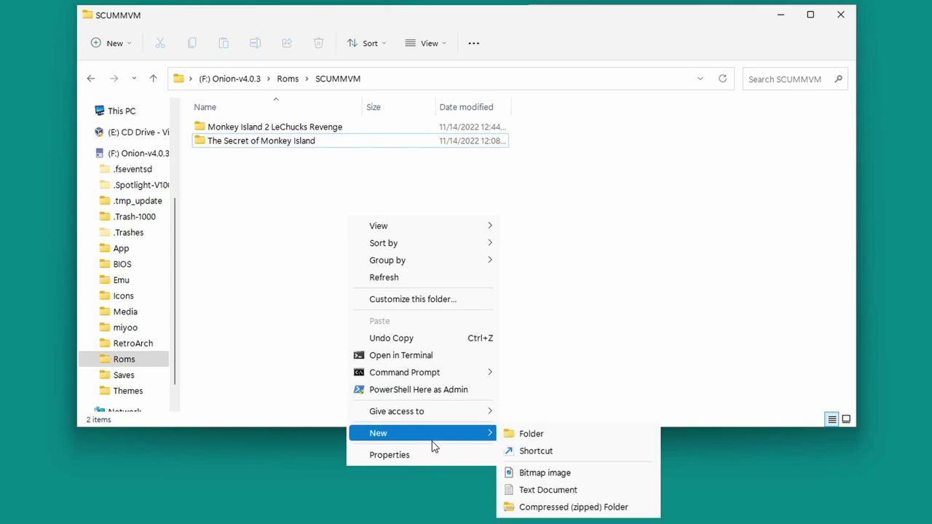
mouse_move(500, 436)
click(542, 488)
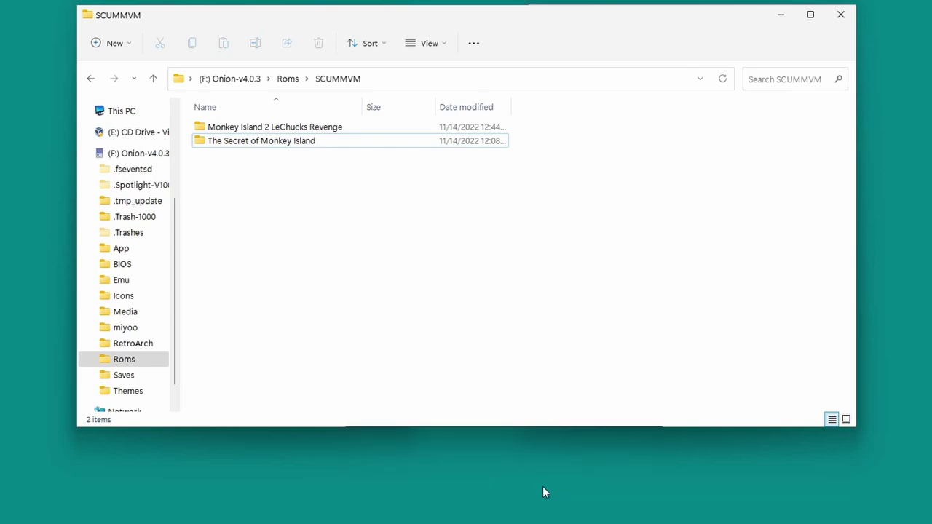
key(ctrl+a)
text(The Secret of Monkey Island.scu)
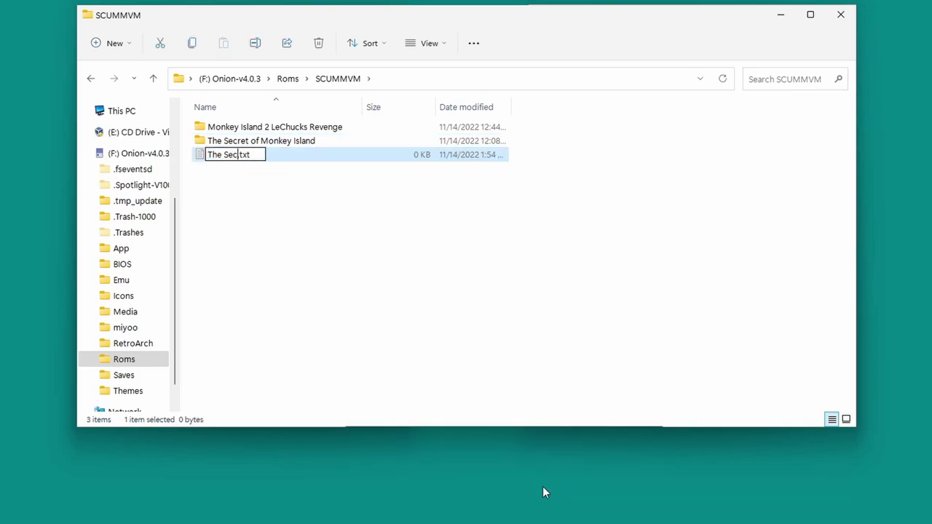
text(mmvm)
key(Return)
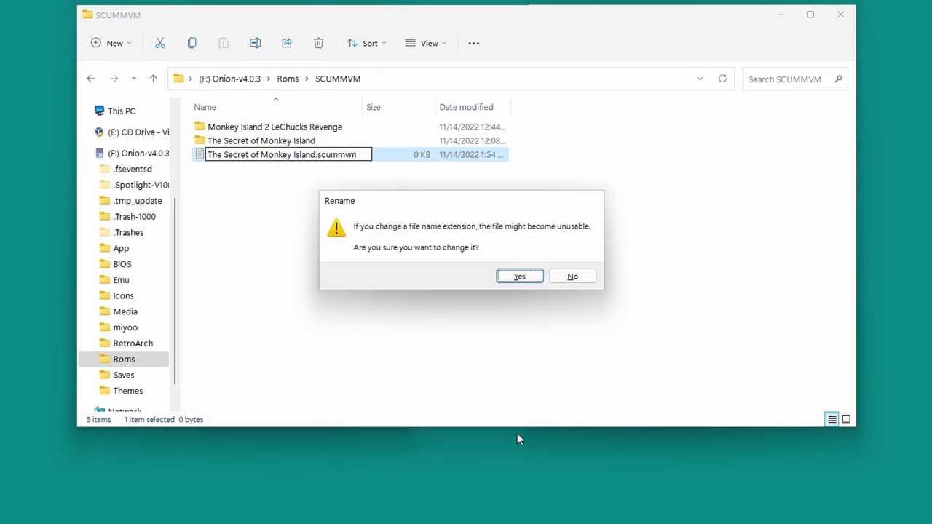
key(Return)
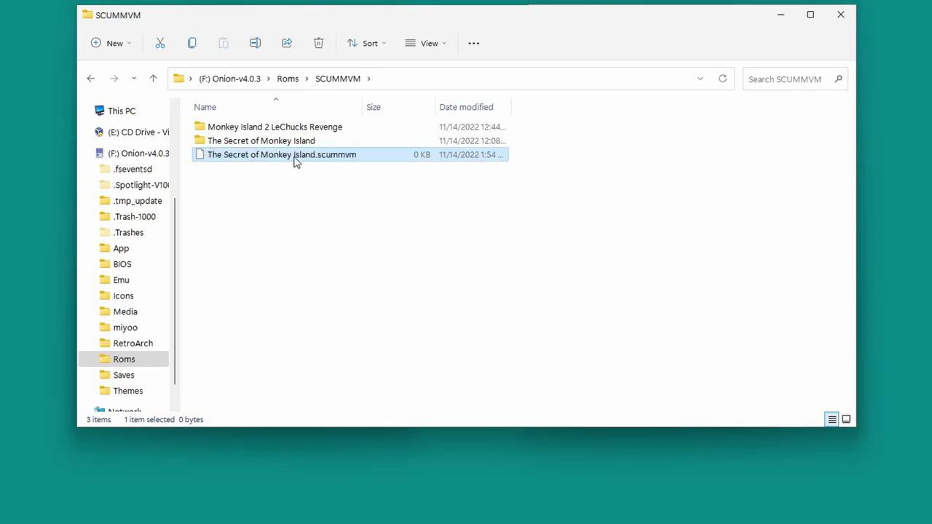
Open the .scummvm file in Notepad and enter the game id 'monkey'.
double_click(295, 162)
double_click(367, 219)
text(mo)
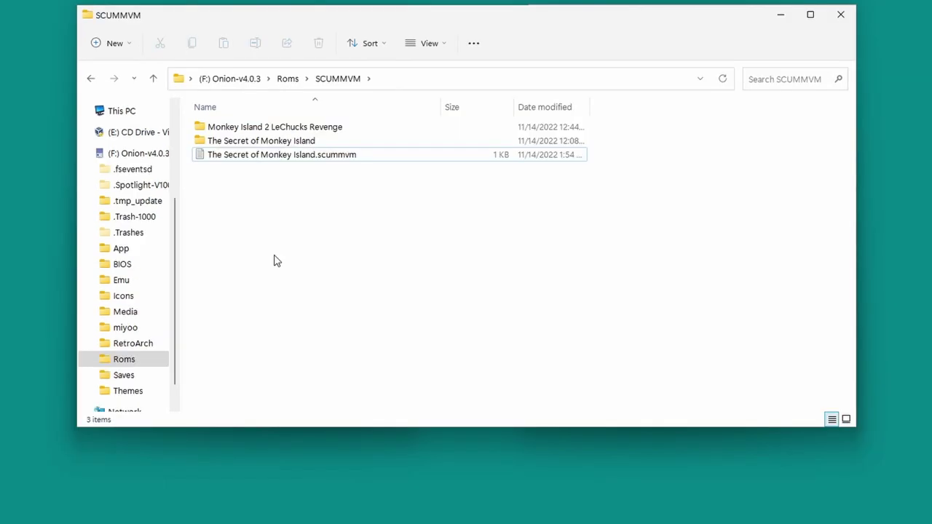
click(353, 162)
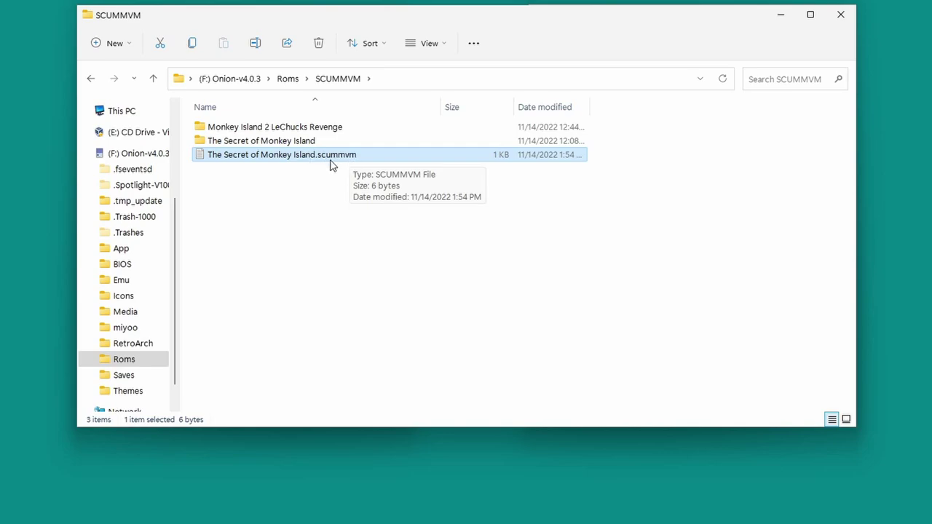
Create a new text file in SCUMMVM named 'Monkey Island 2 LeChucks Revenge.scummvm'.
right_click(310, 202)
mouse_move(437, 404)
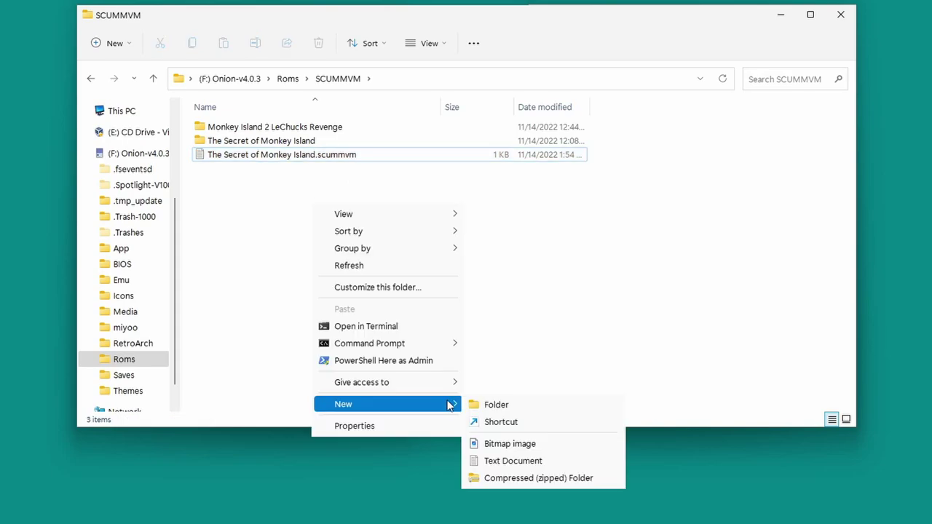
click(490, 463)
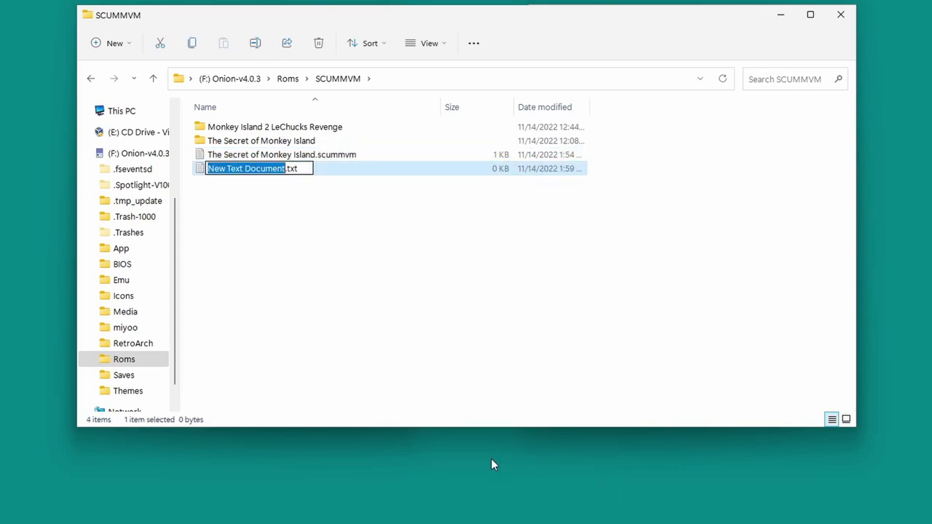
text(Monkey Island 2 LeChucks Revenge.sc)
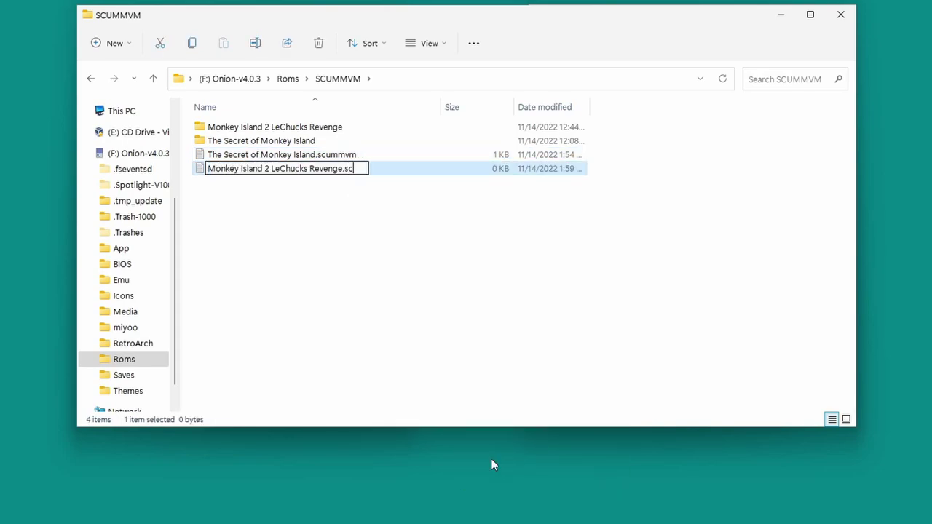
text(ummvm)
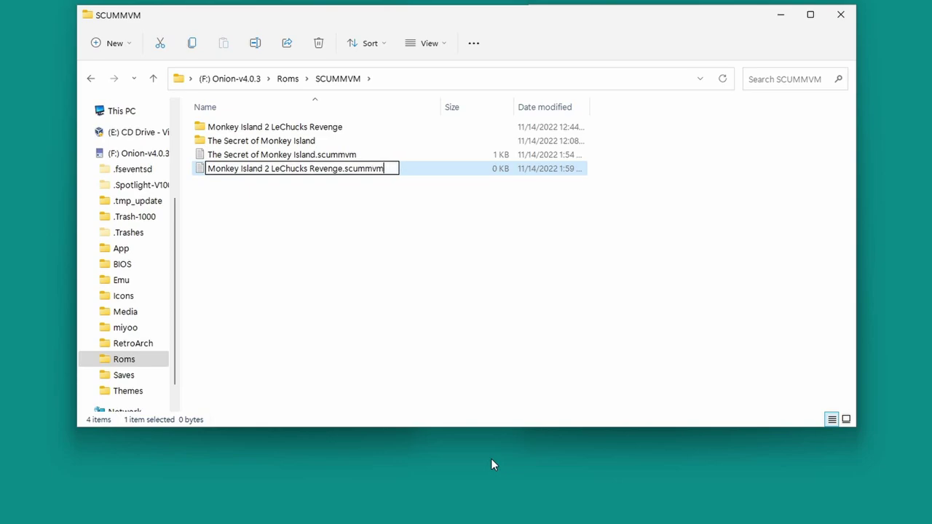
key(Return)
Write 'monkey2' into the launcher file, save it, and close Notepad.
text(monkey2)
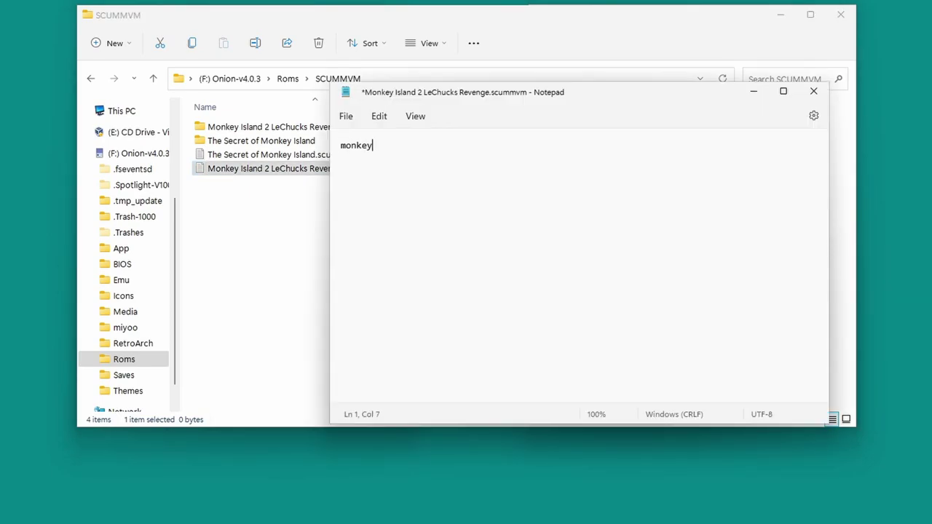
click(347, 117)
click(359, 208)
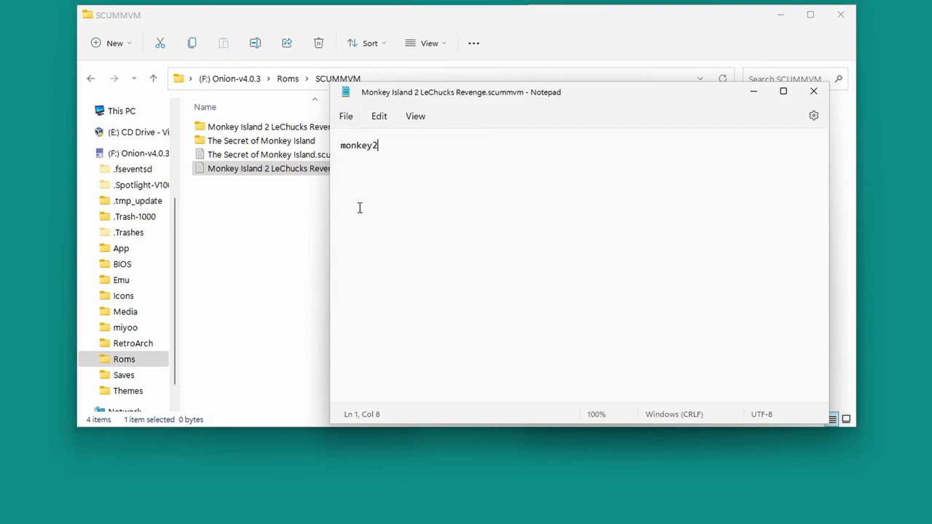
click(814, 91)
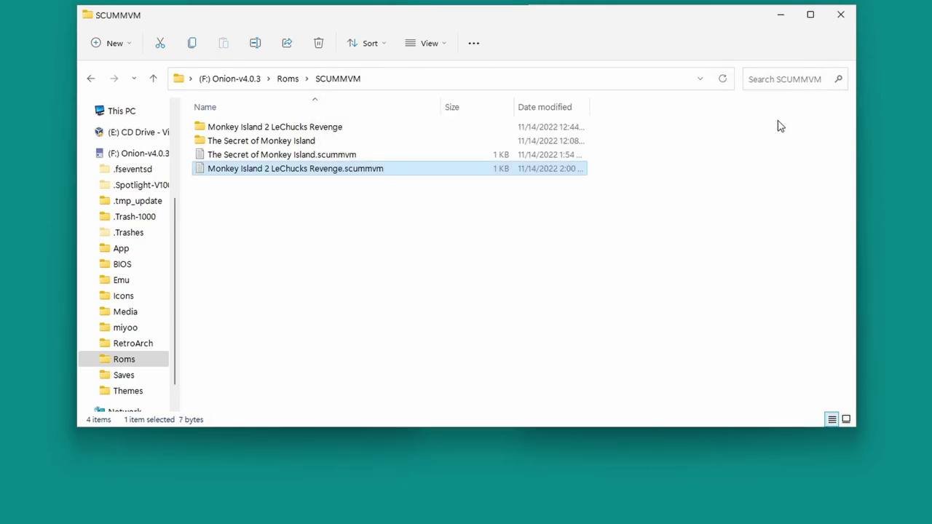